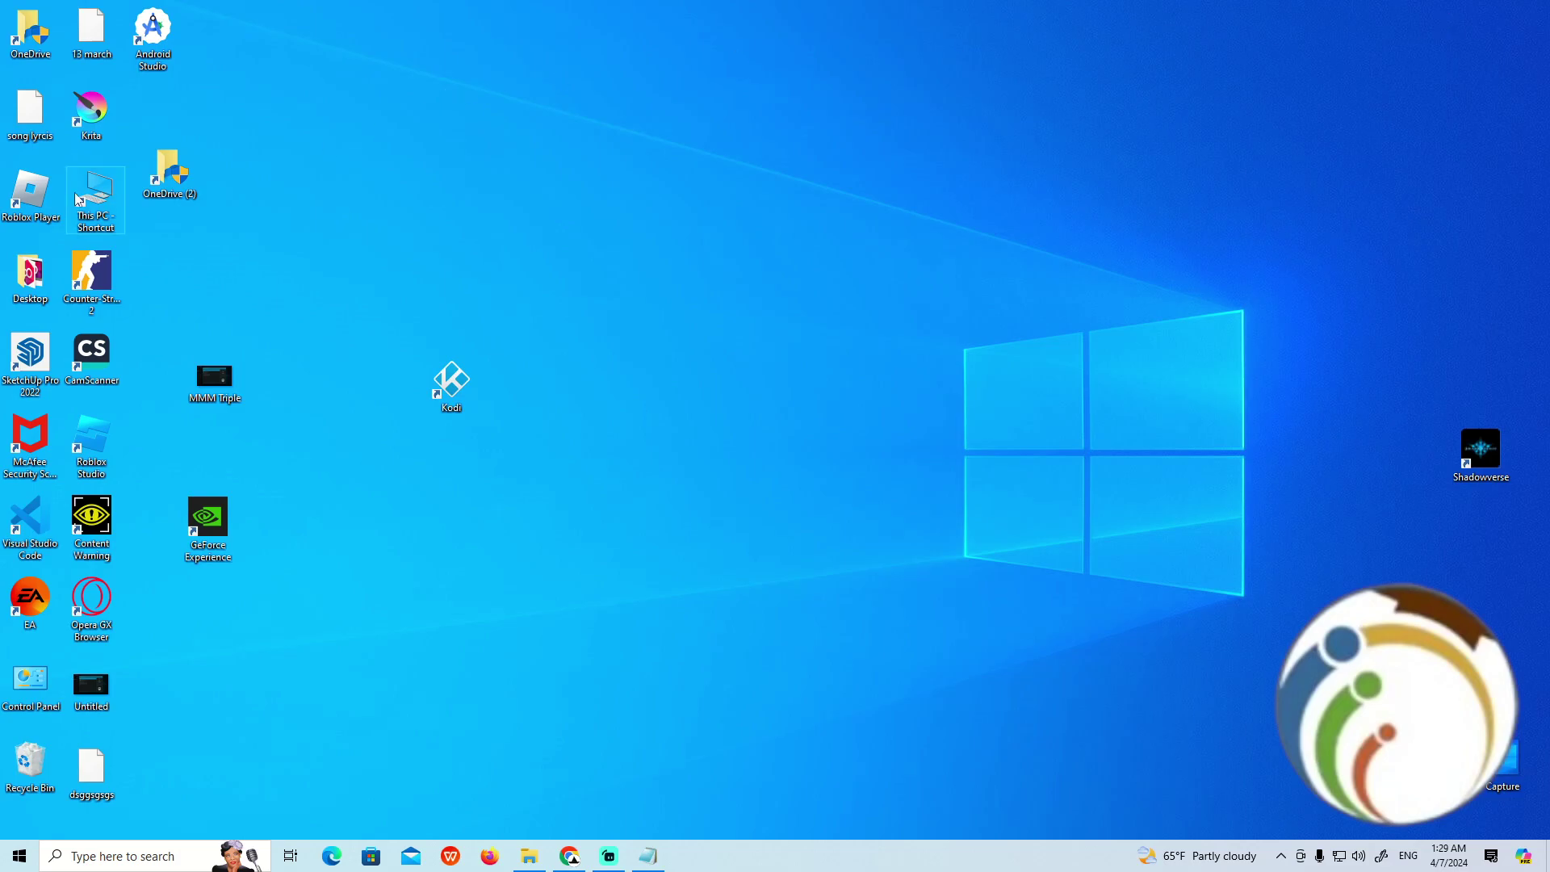
- Open Roblox Player and switch its Home page to fullscreen and back to windowed mode
click(30, 209)
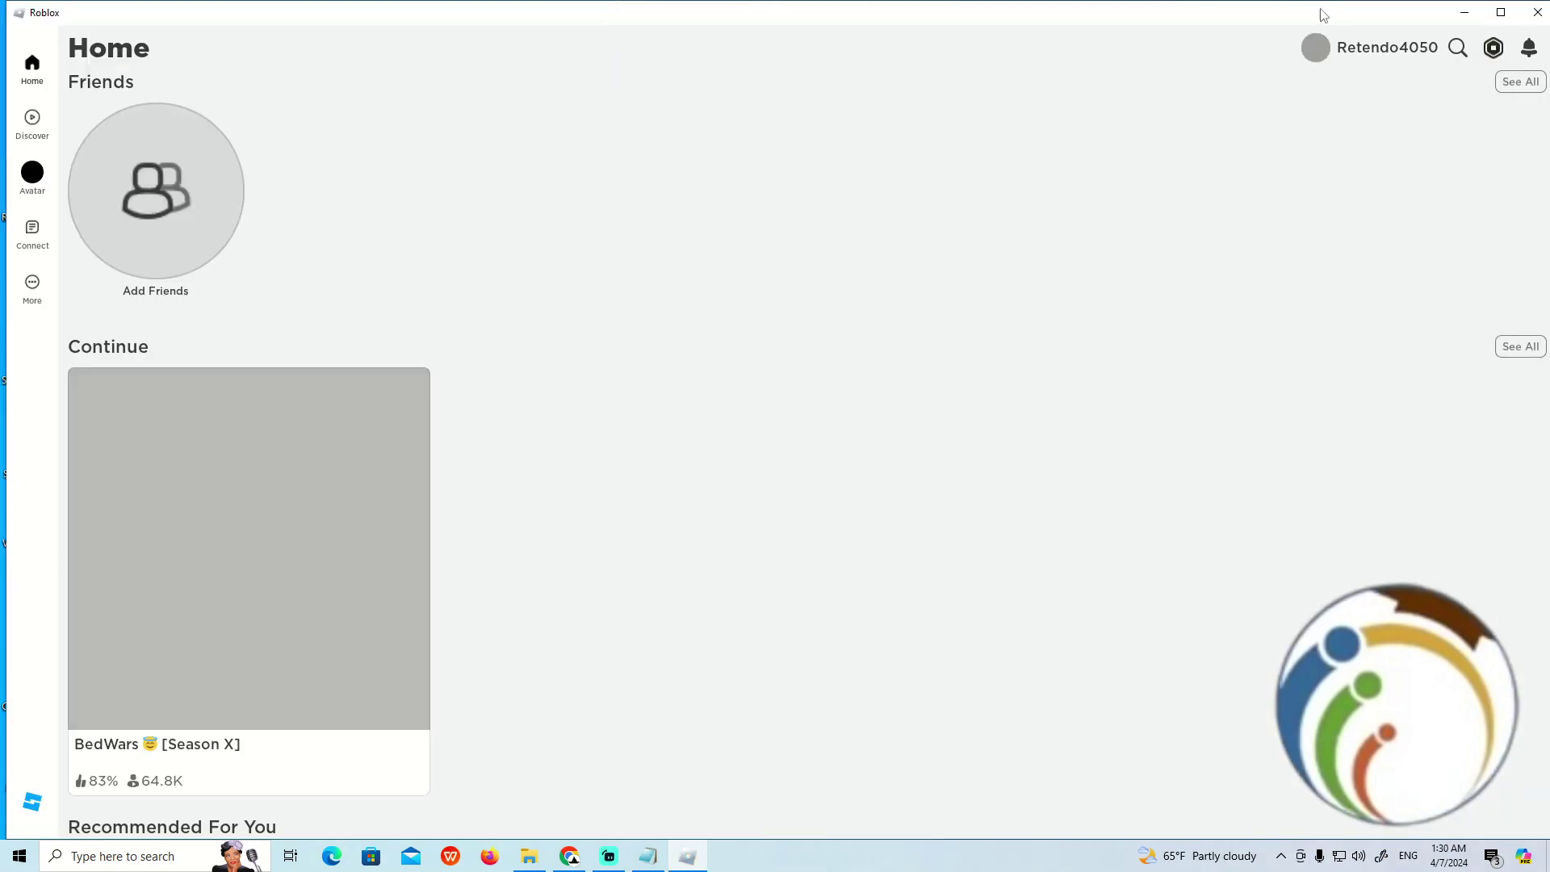
key(F11)
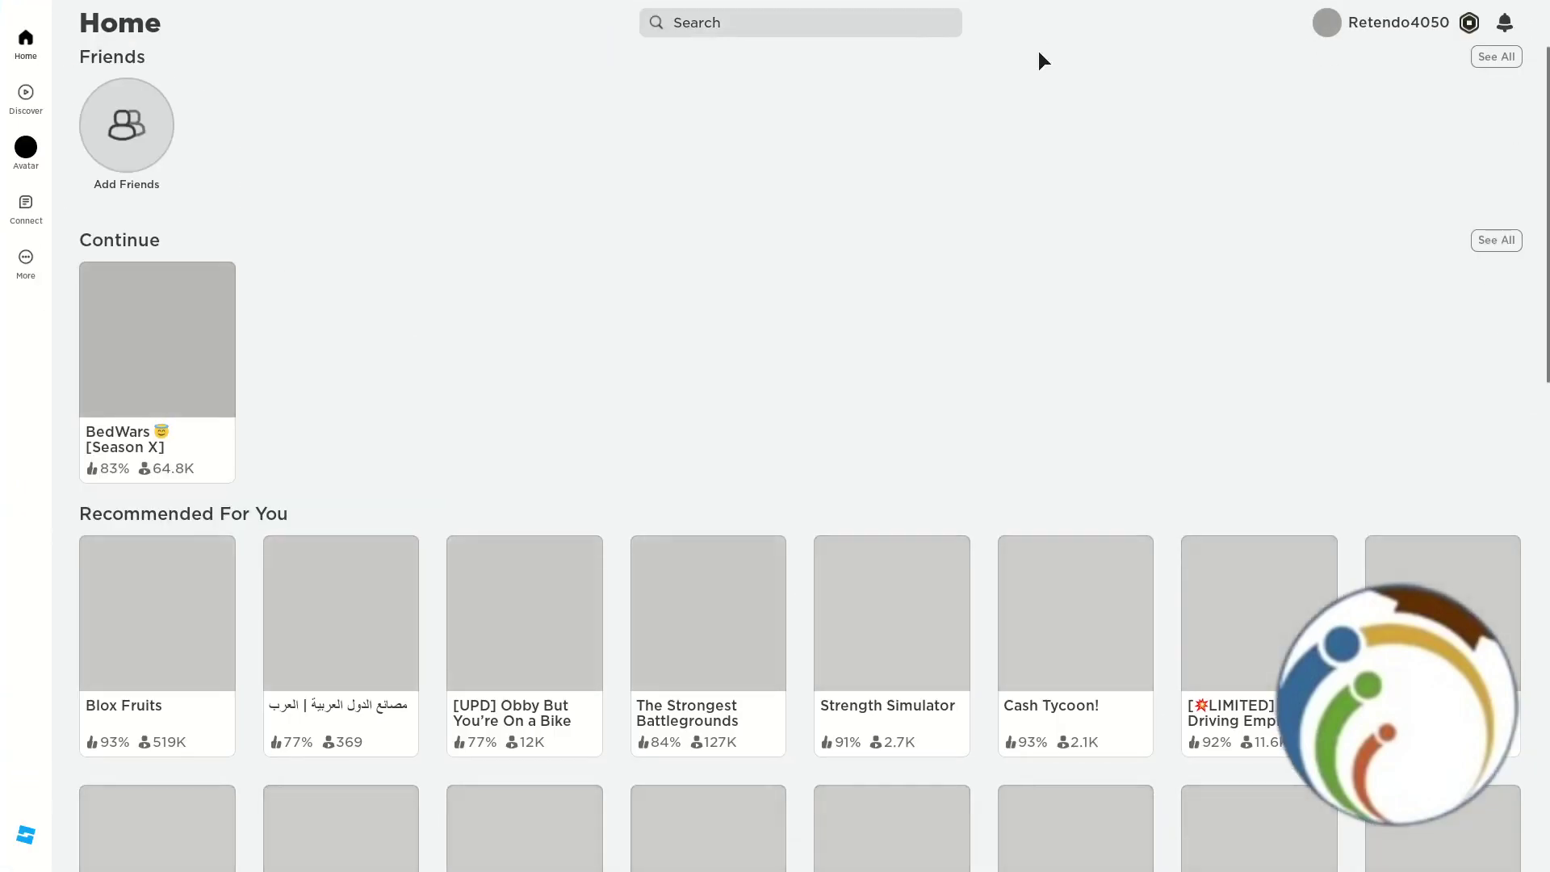
key(F11)
key(F11)
- Move the Roblox window down and launch Notepad from Windows search
mouse_move(791, 16)
mouse_down()
mouse_move(882, 85)
mouse_move(873, 167)
mouse_move(401, 87)
mouse_up()
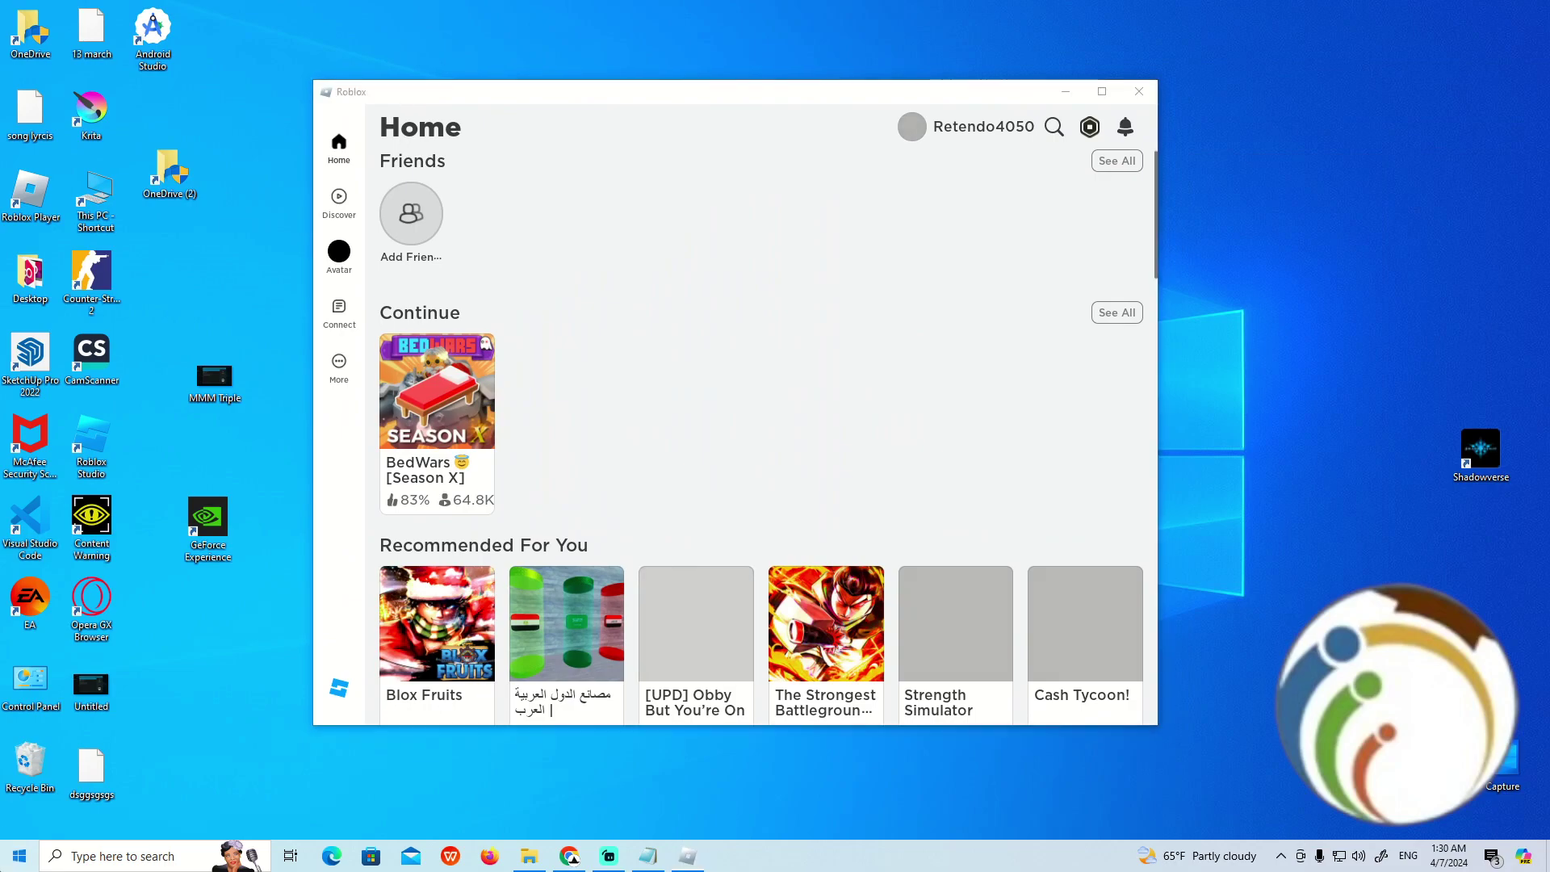
click(121, 856)
text(tex)
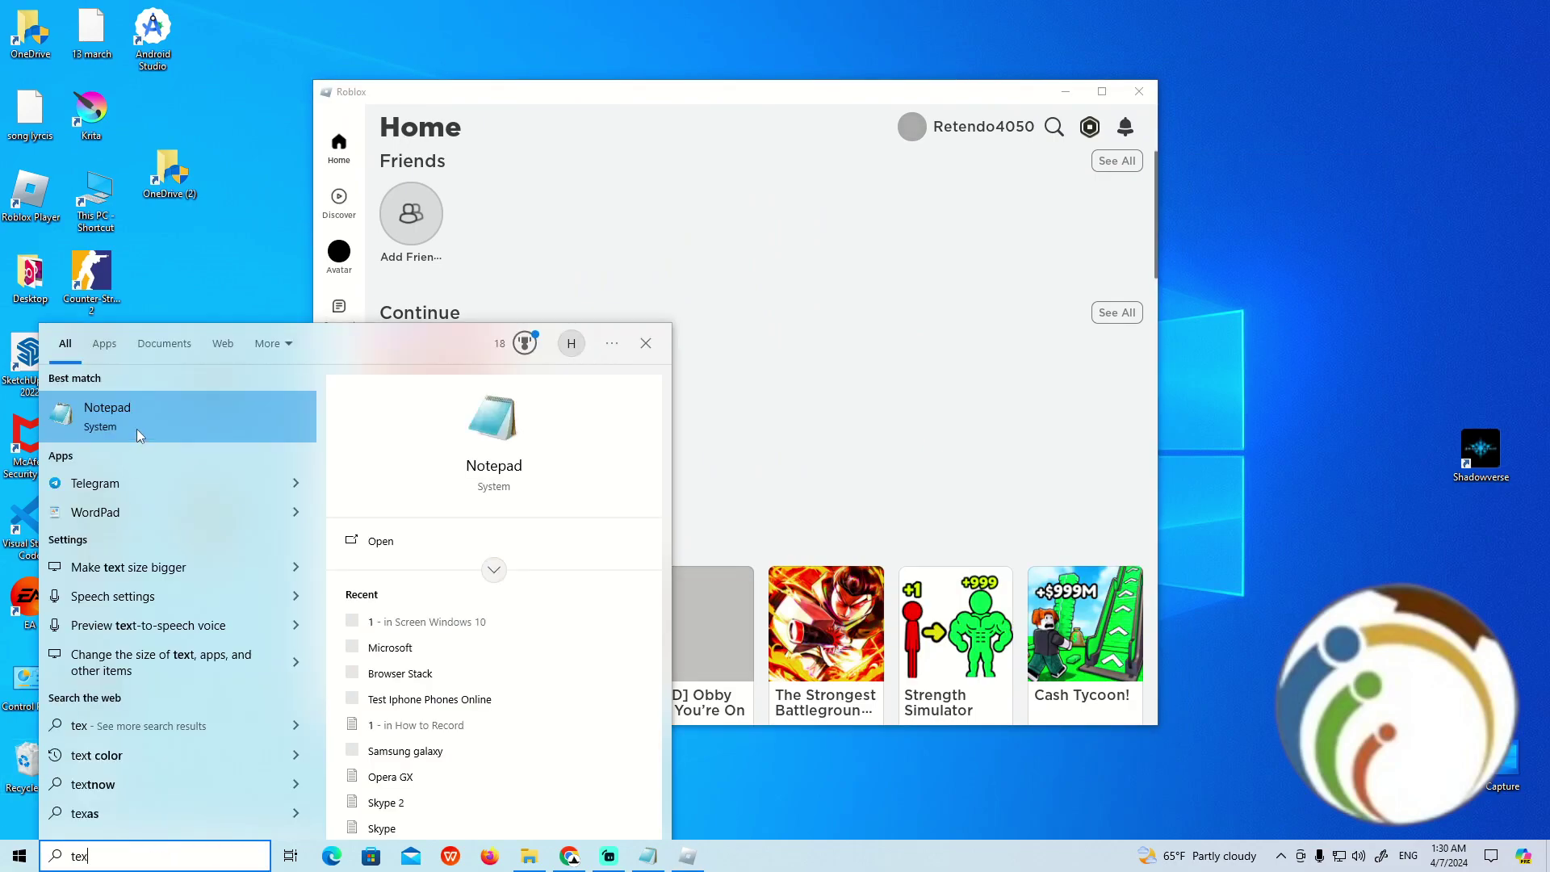
click(136, 430)
scroll(505, 418, up, 3)
text(ALT |+)
- Remove the stray characters and fix the spacing in the 'ALT + ENTER' note
key(BackSpace)
key(BackSpace)
key(BackSpace)
key(Return)
key(BackSpace)
text(+ ENE)
key(BackSpace)
text(TER)
- Minimize the Notepad note so the Roblox window comes forward
key(ctrl+a)
click(388, 351)
click(1188, 194)
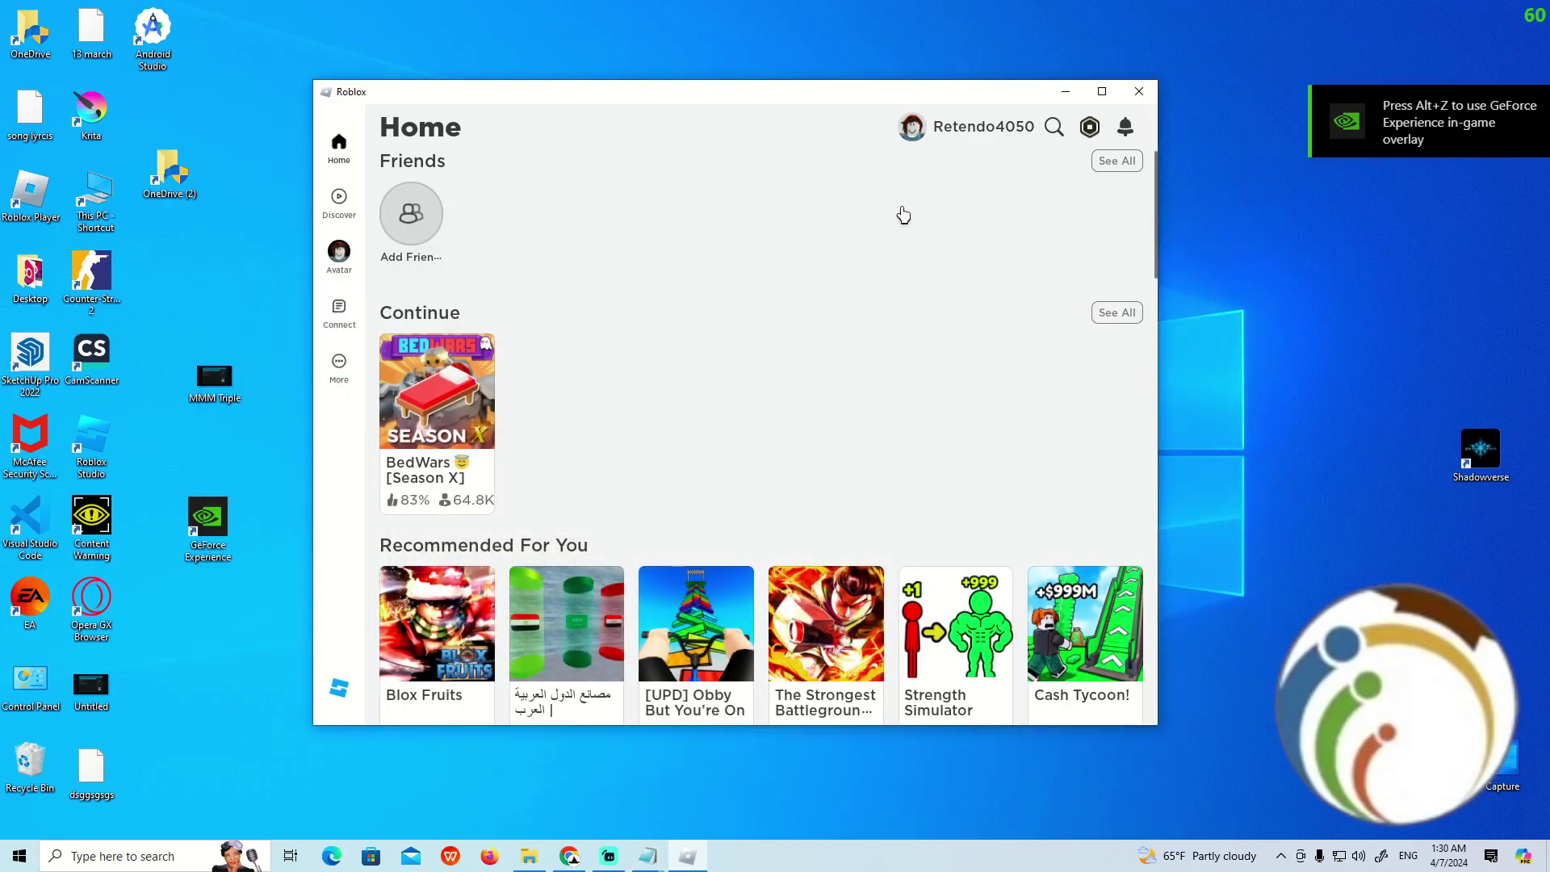
- Toggle Roblox fullscreen twice with Alt+Enter and F11, ending in windowed mode
key(alt+Return)
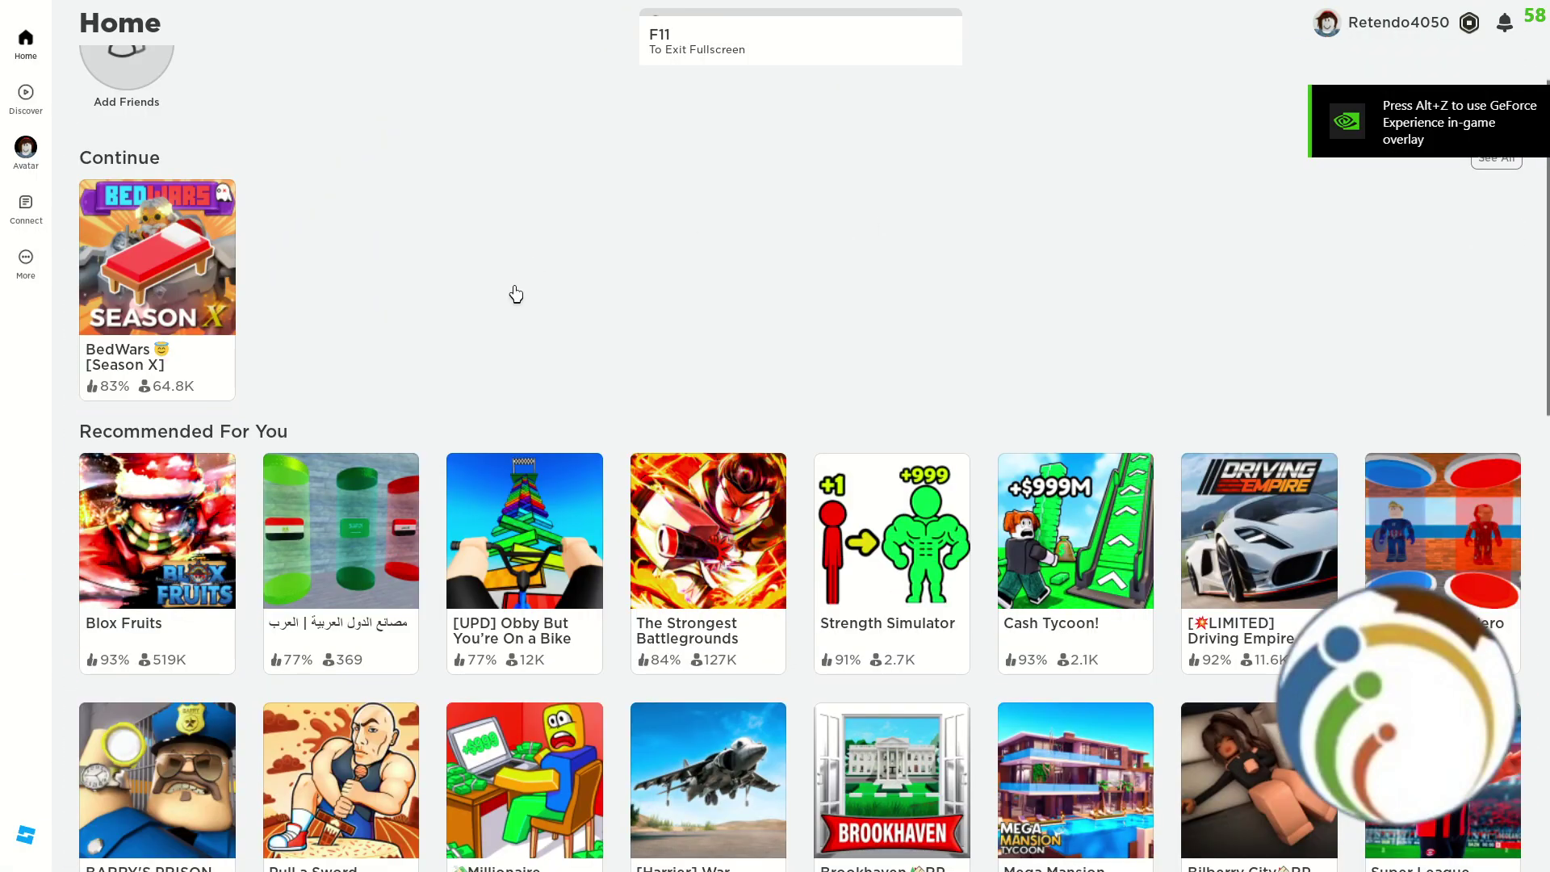
key(alt+Return)
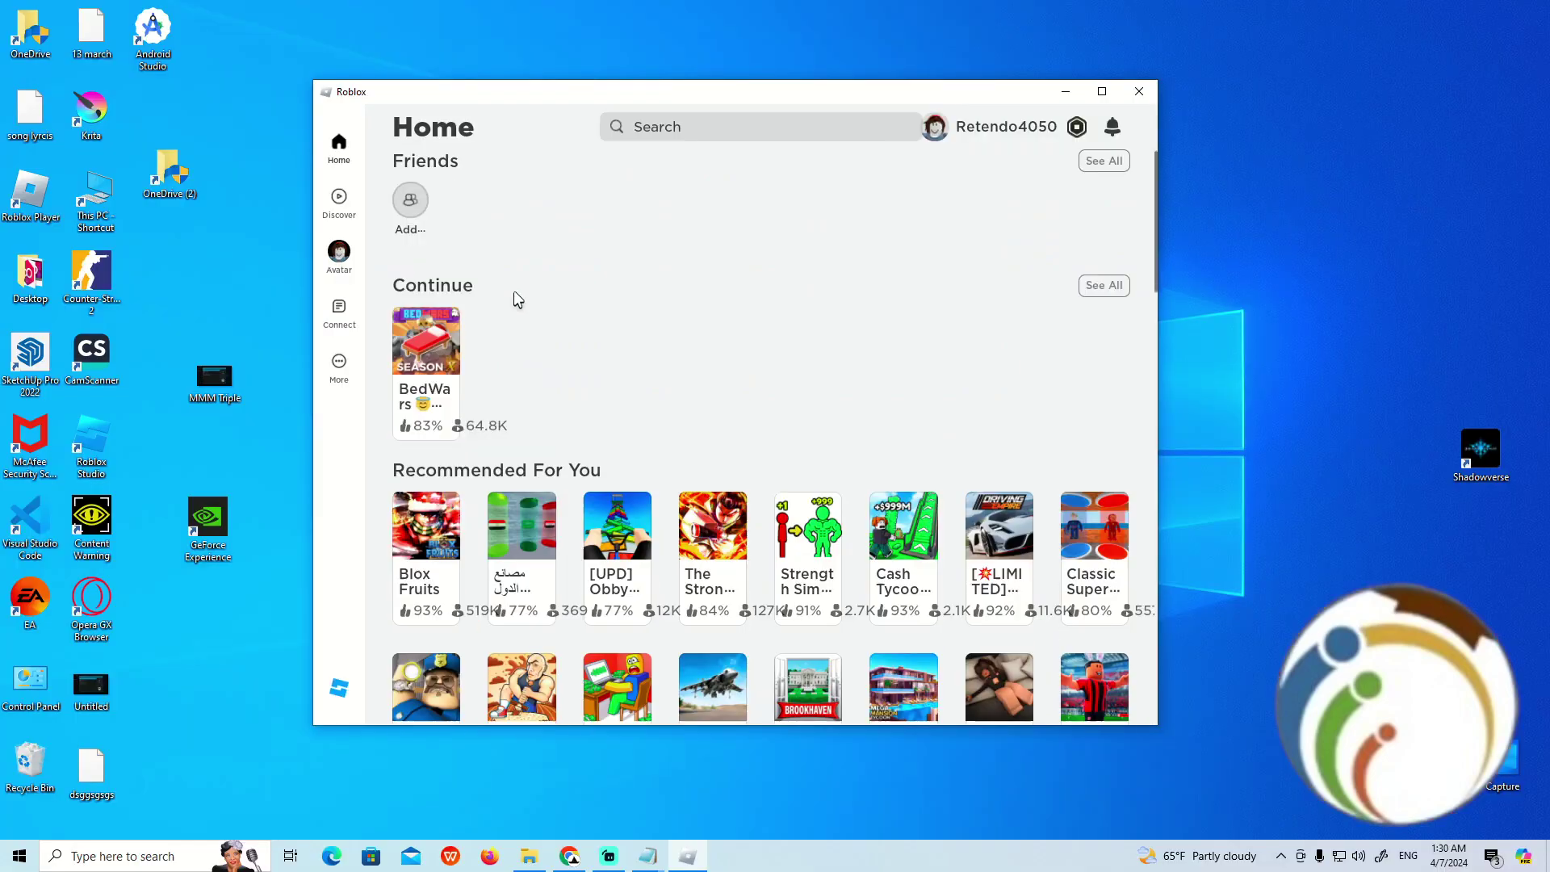
key(F11)
key(F11)
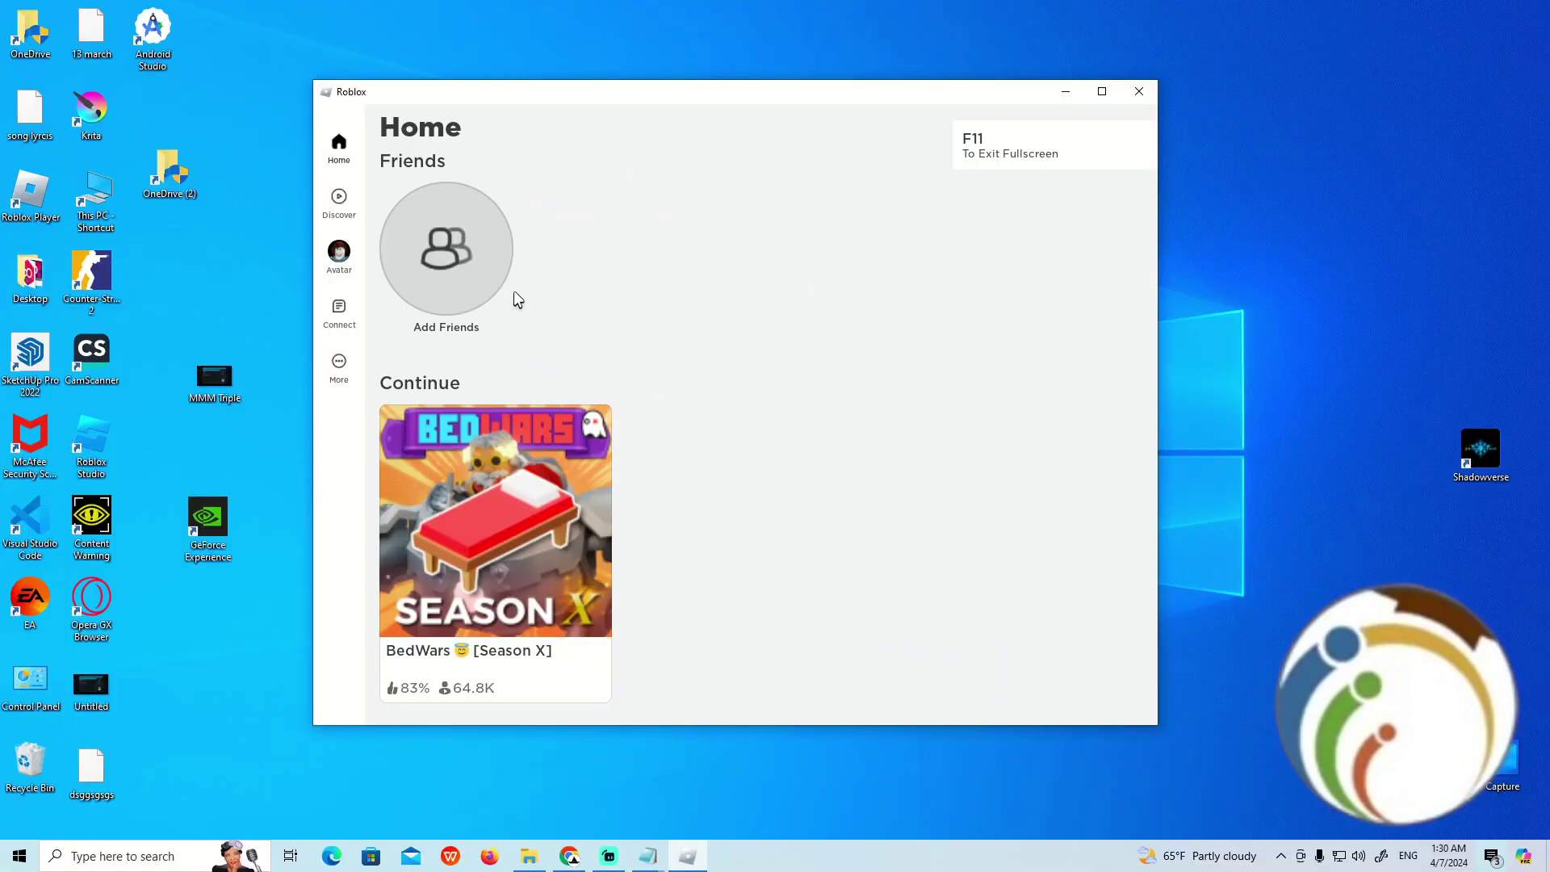
key(F11)
scroll(514, 290, down, 3)
scroll(514, 363, down, 5)
scroll(513, 363, up, 4)
scroll(364, 424, up, 4)
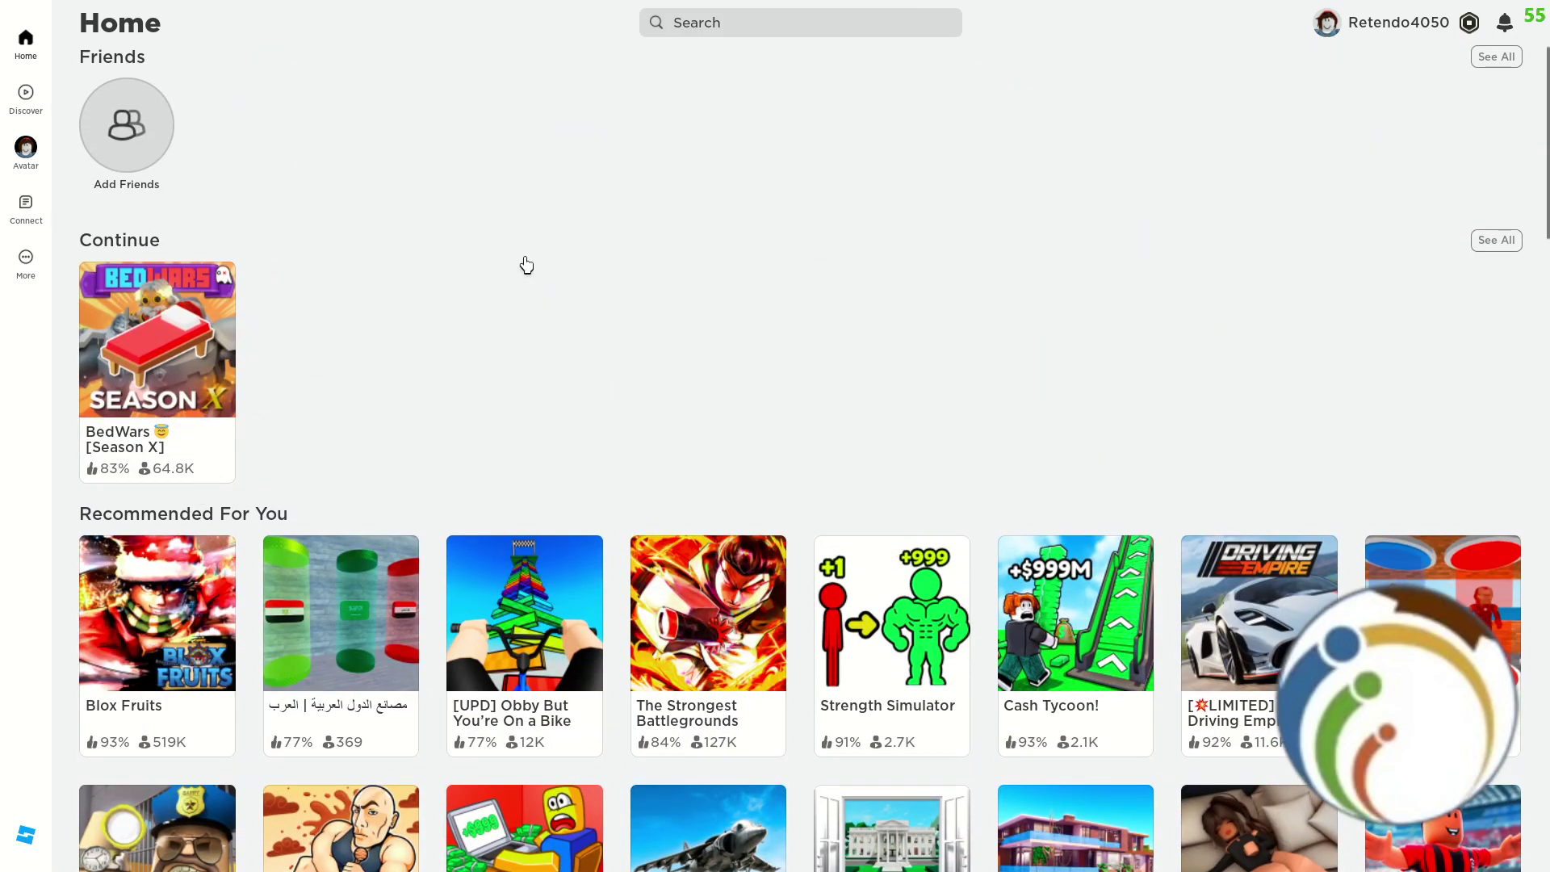
key(F11)
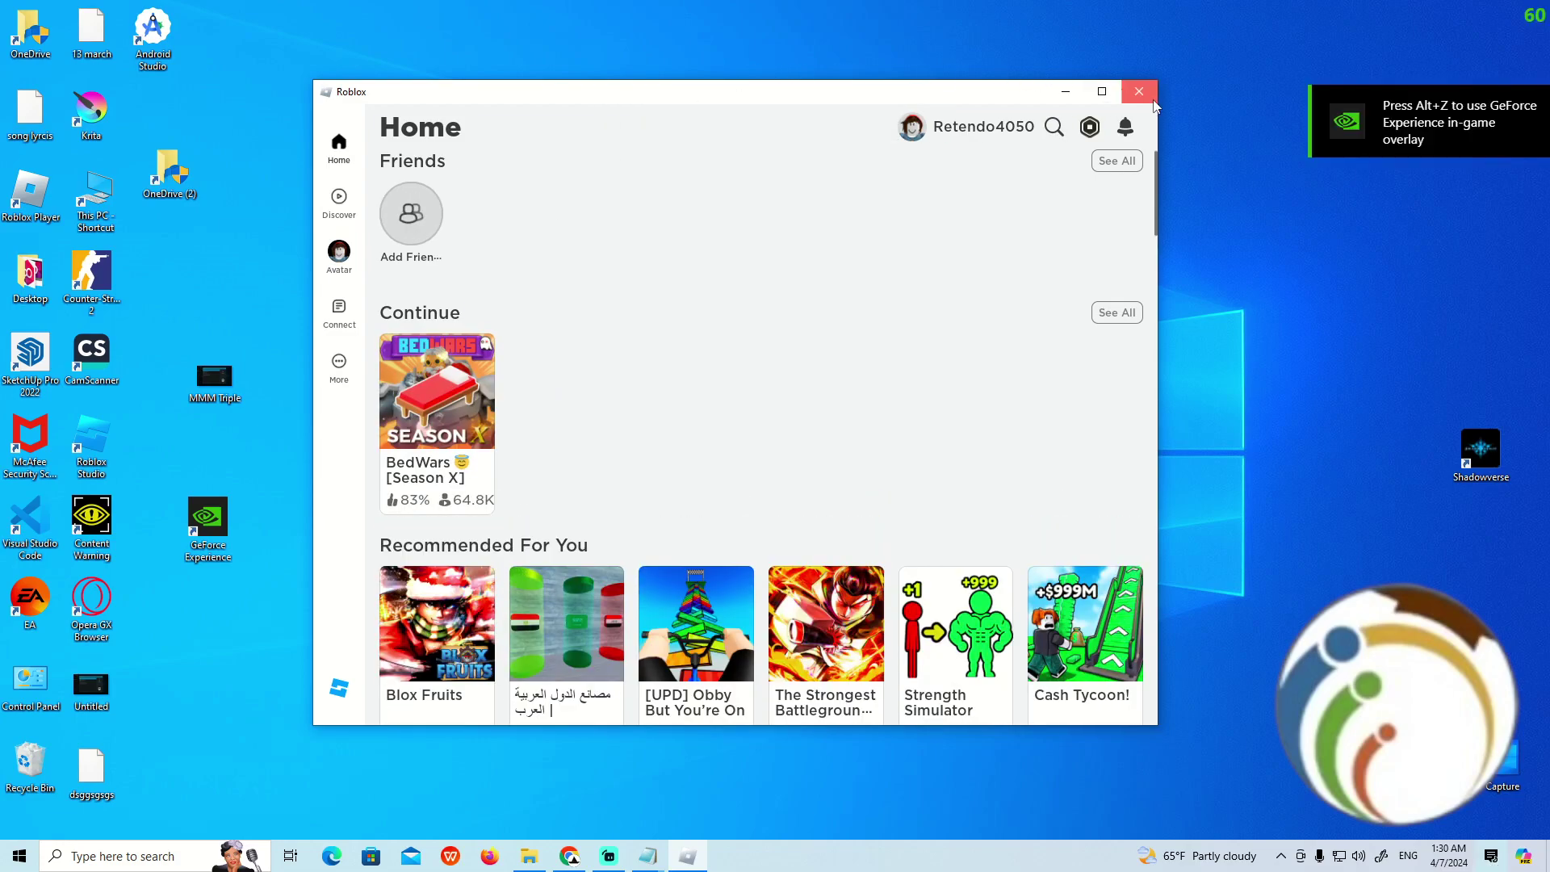